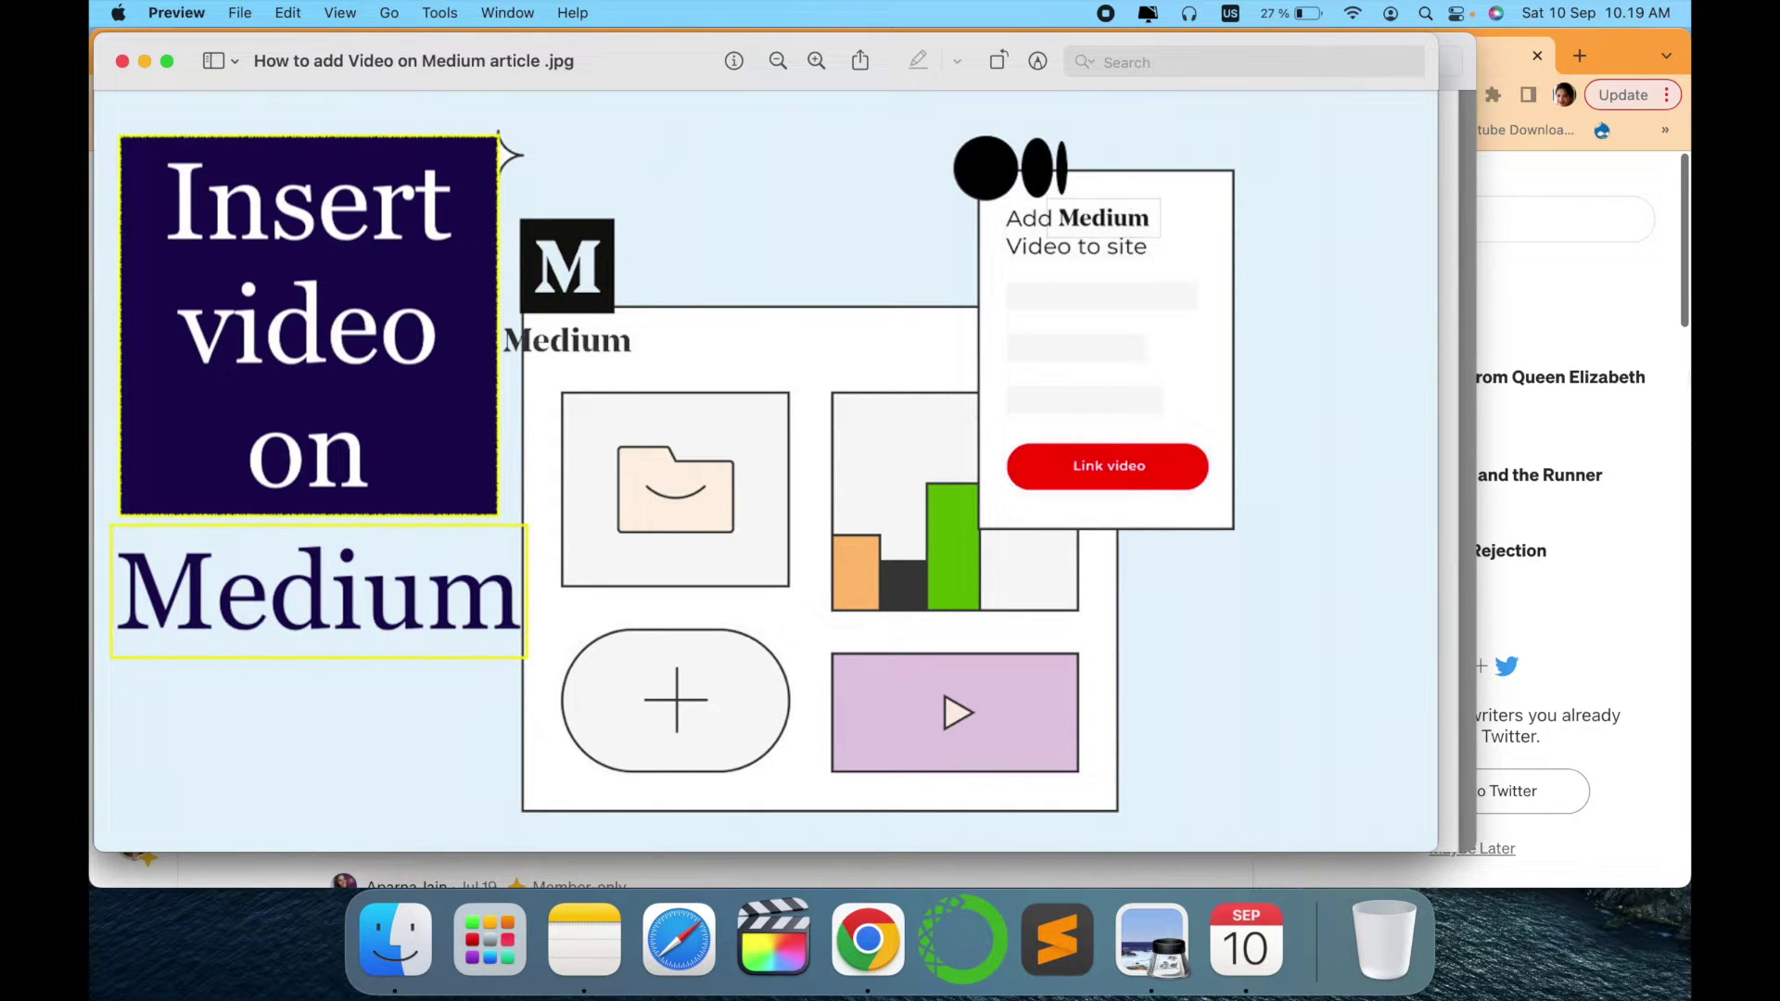
# Bring Chrome to the front and switch to the Jenni AI story draft.
pyautogui.click(1636, 286)
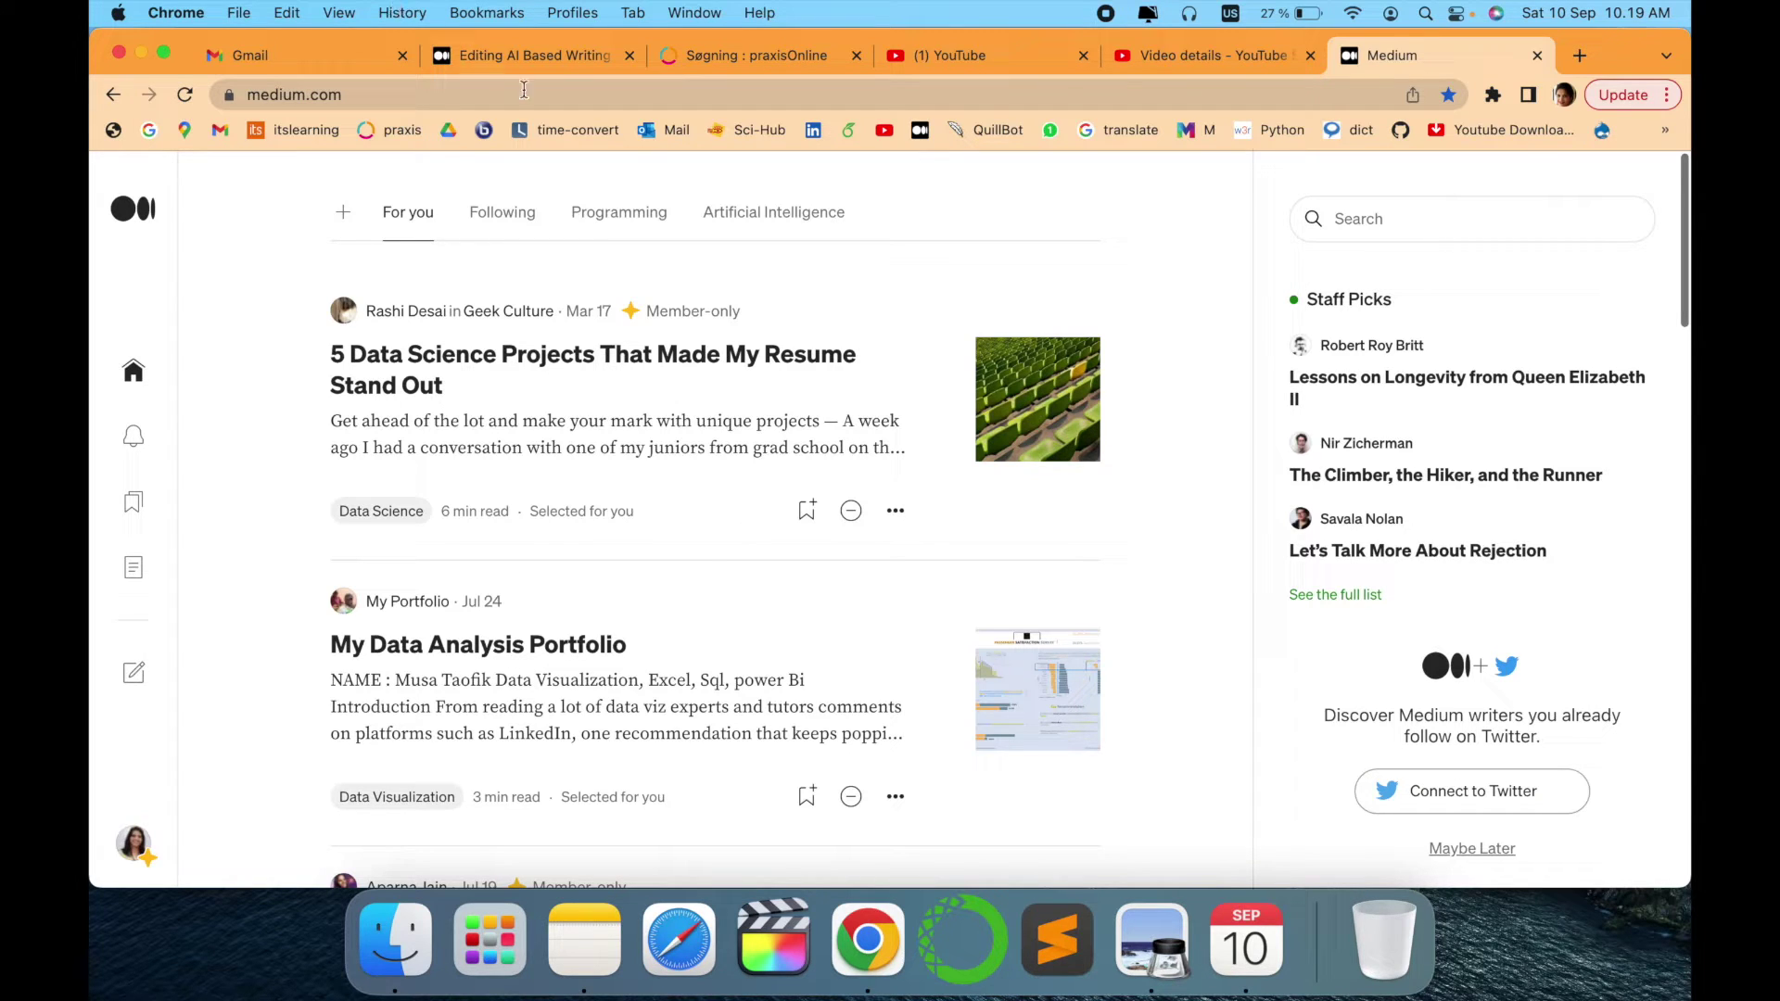
pyautogui.click(536, 56)
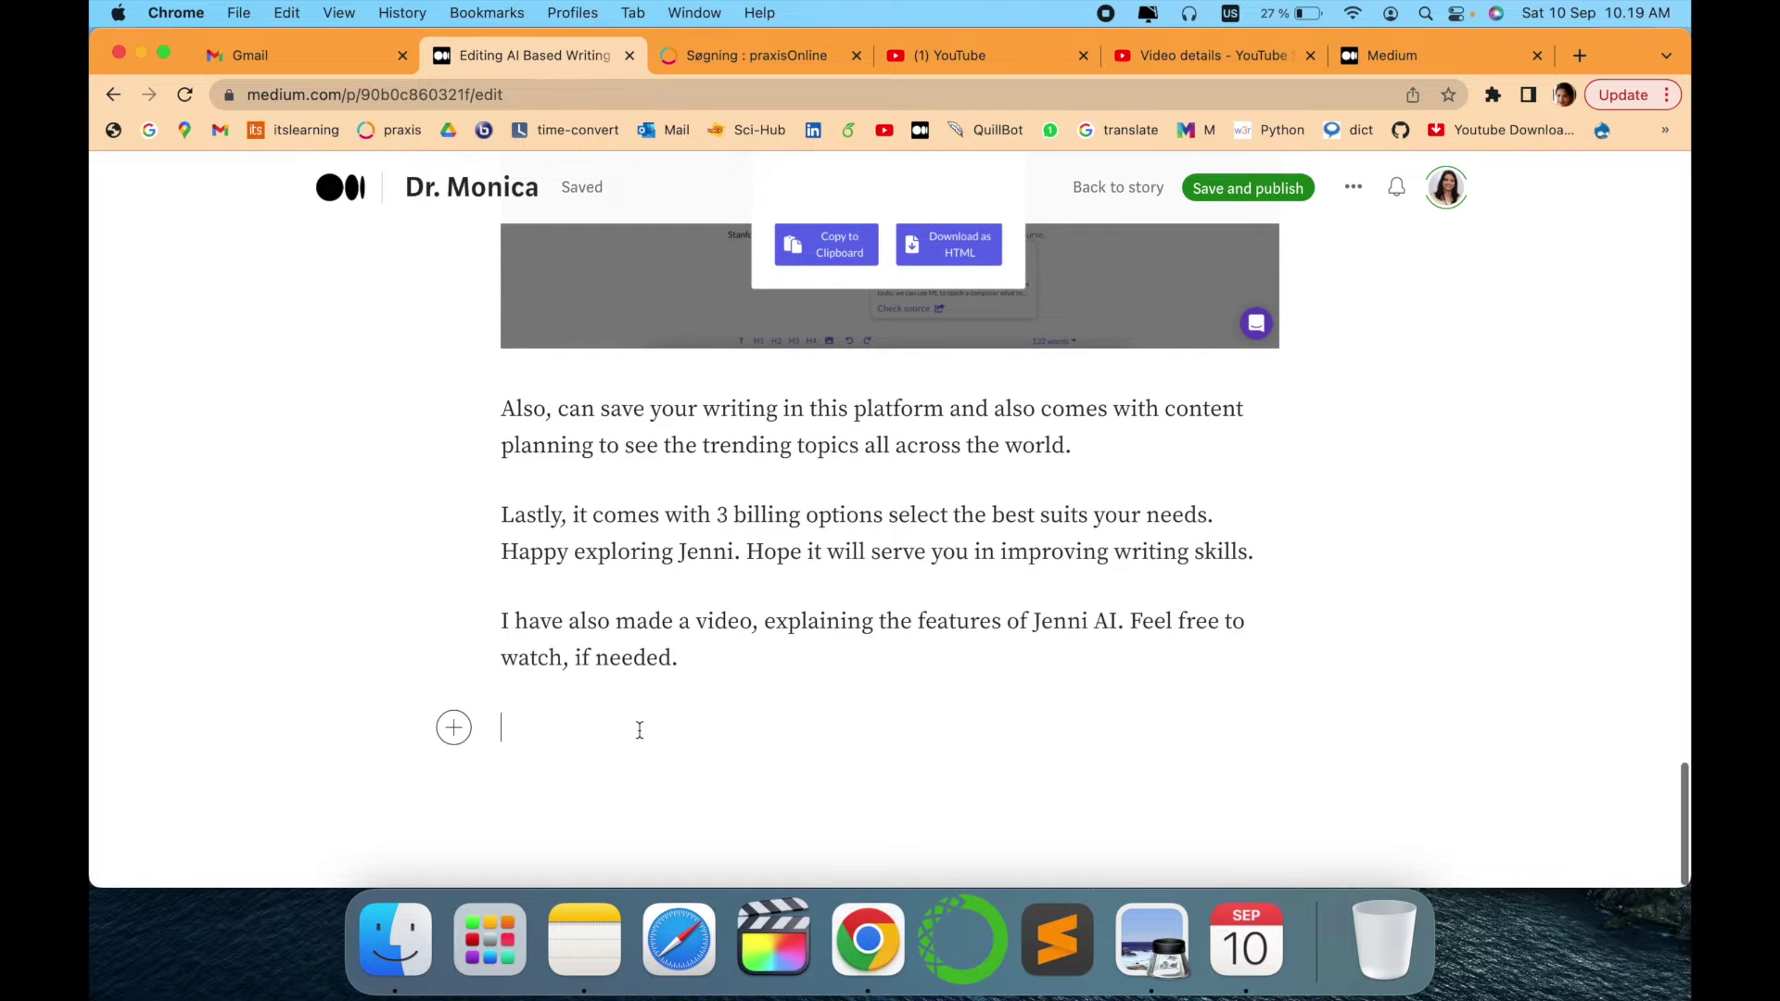
# Copy the video link from YouTube Studio's details page and go back to the Medium draft.
pyautogui.click(1213, 56)
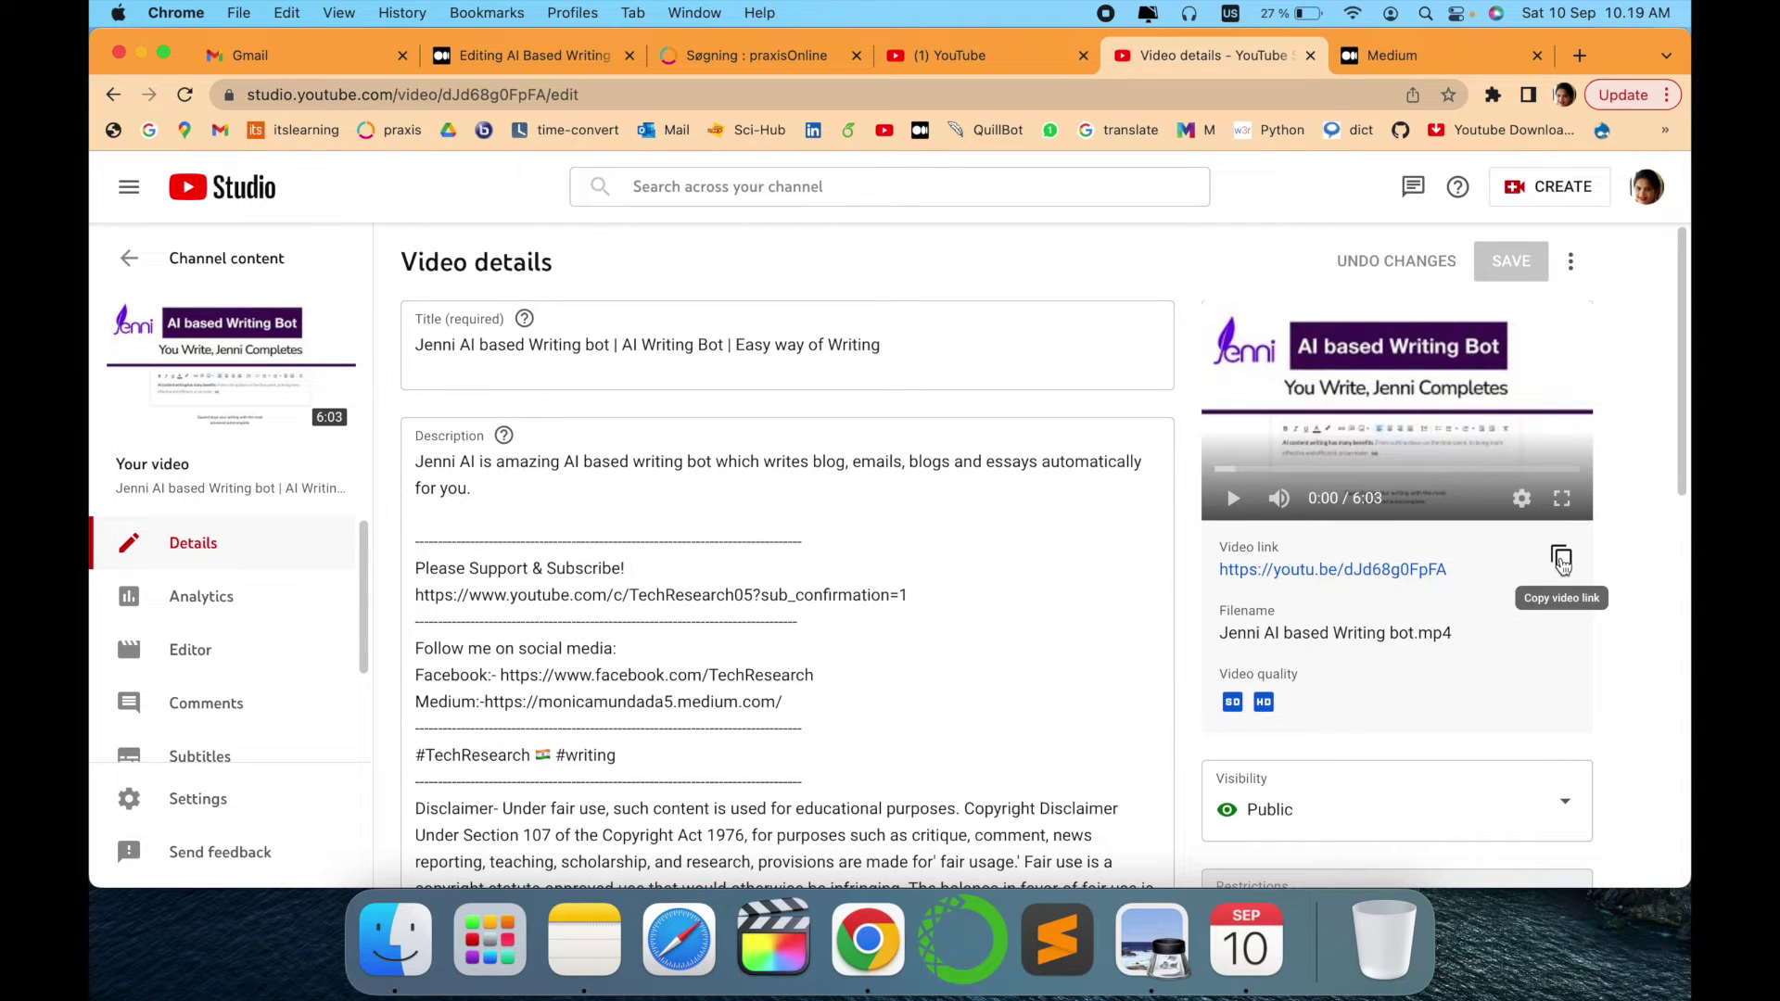
pyautogui.click(1562, 559)
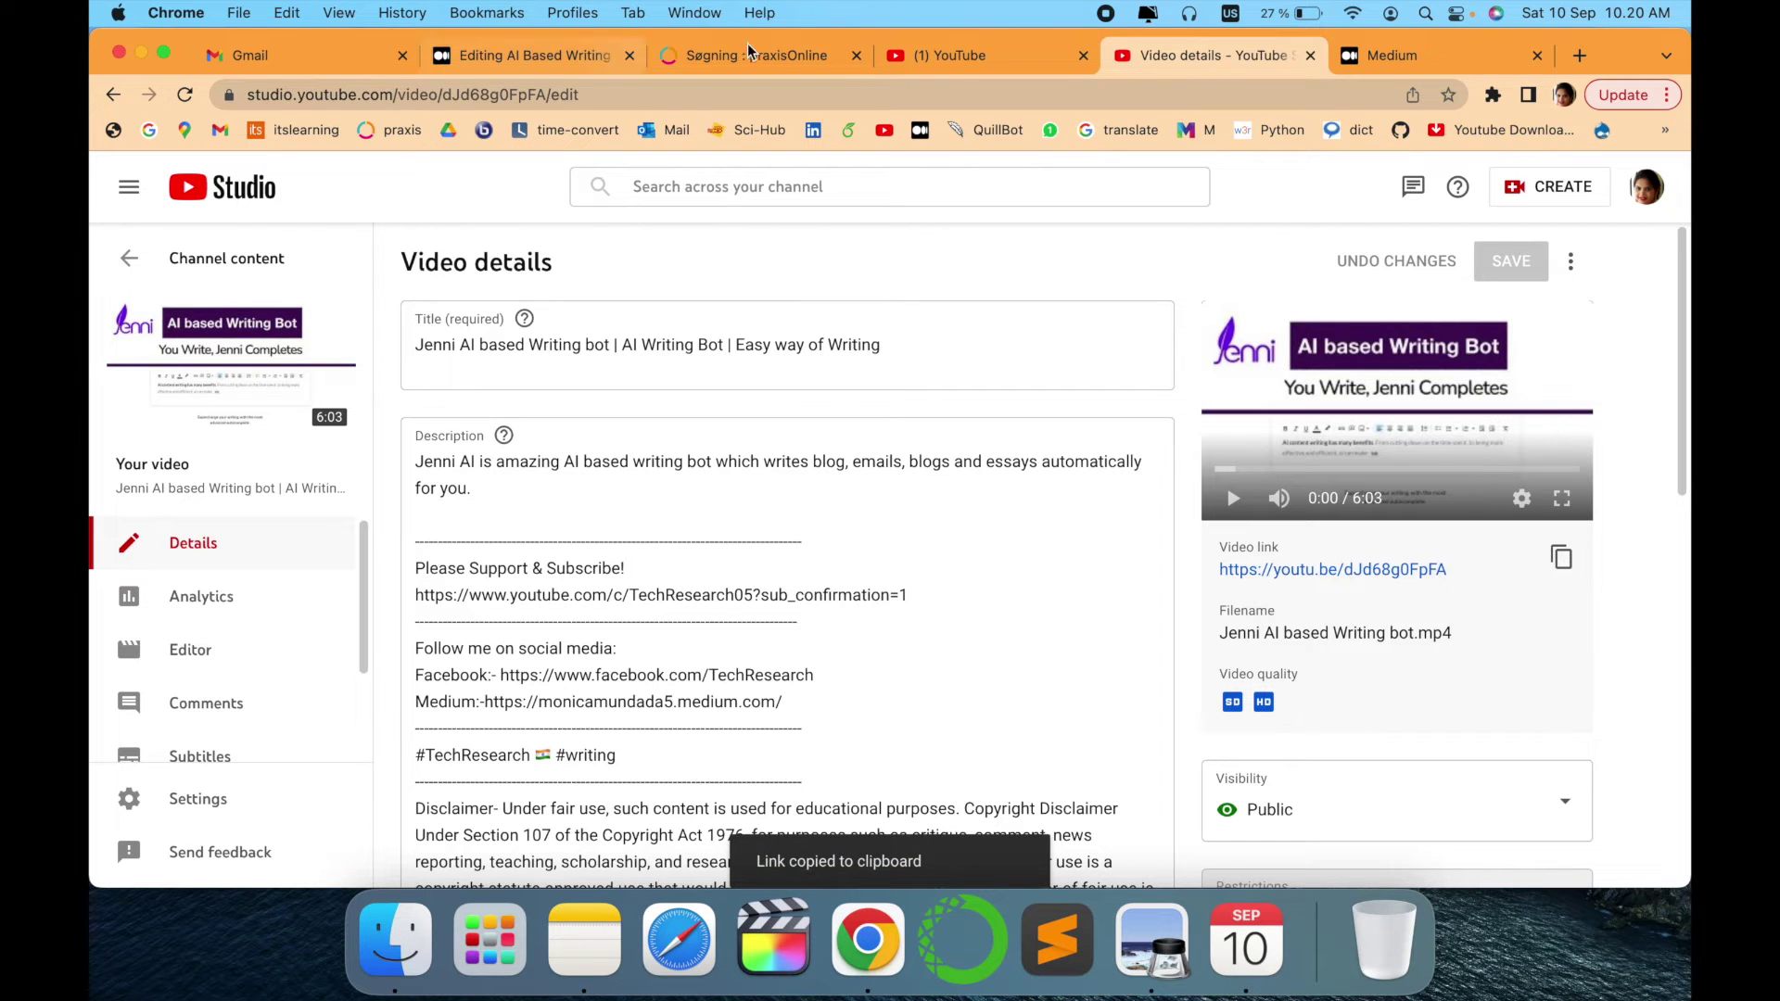
pyautogui.click(958, 54)
# Add an embed block with the pasted YouTube link, then move to the YouTube channel page.
pyautogui.click(522, 55)
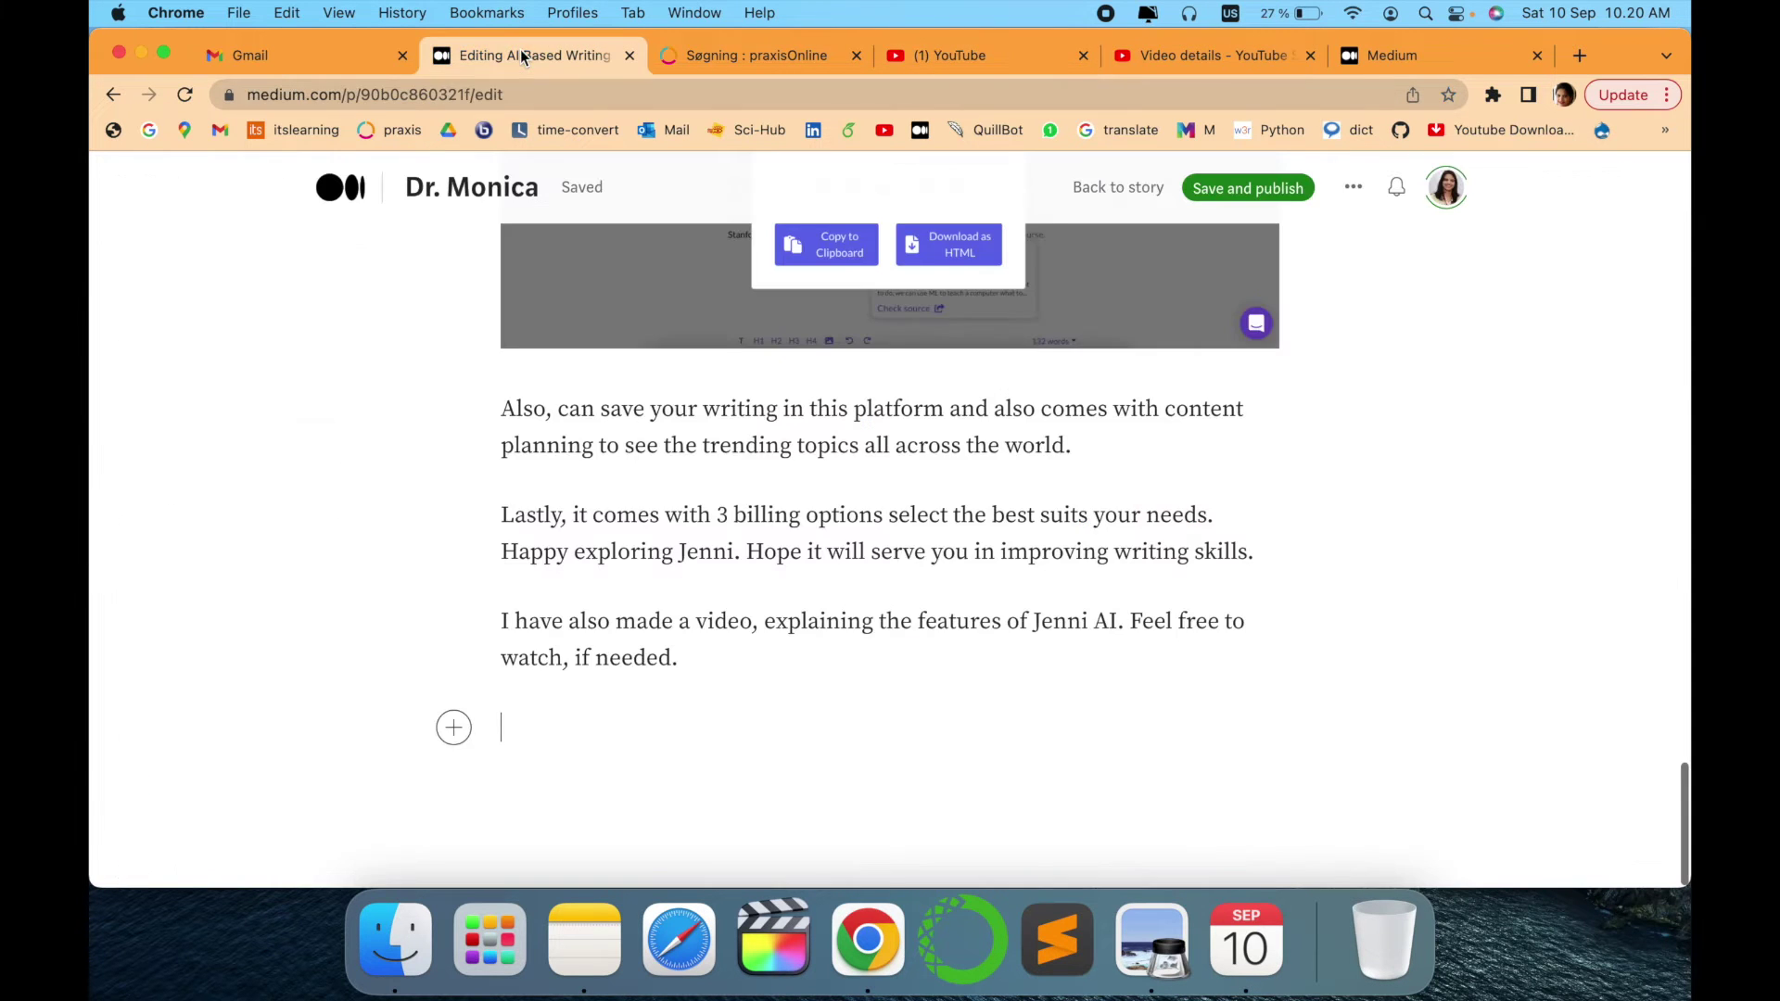
pyautogui.click(450, 799)
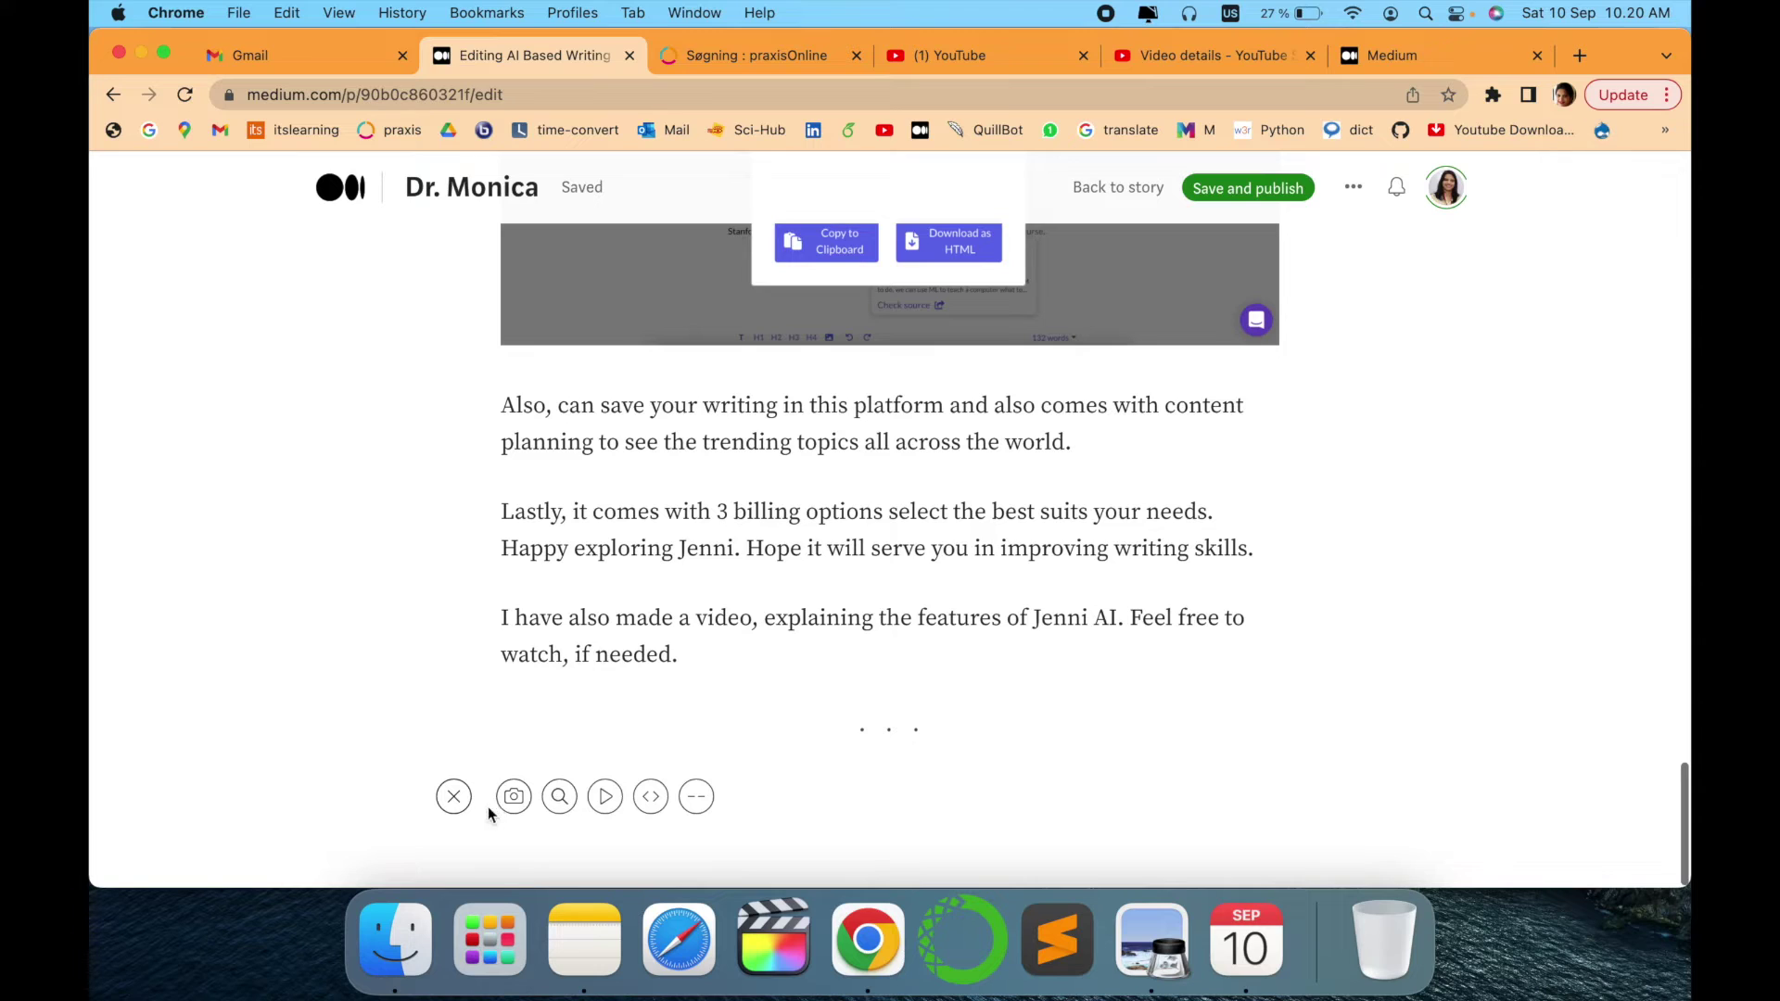
pyautogui.click(653, 796)
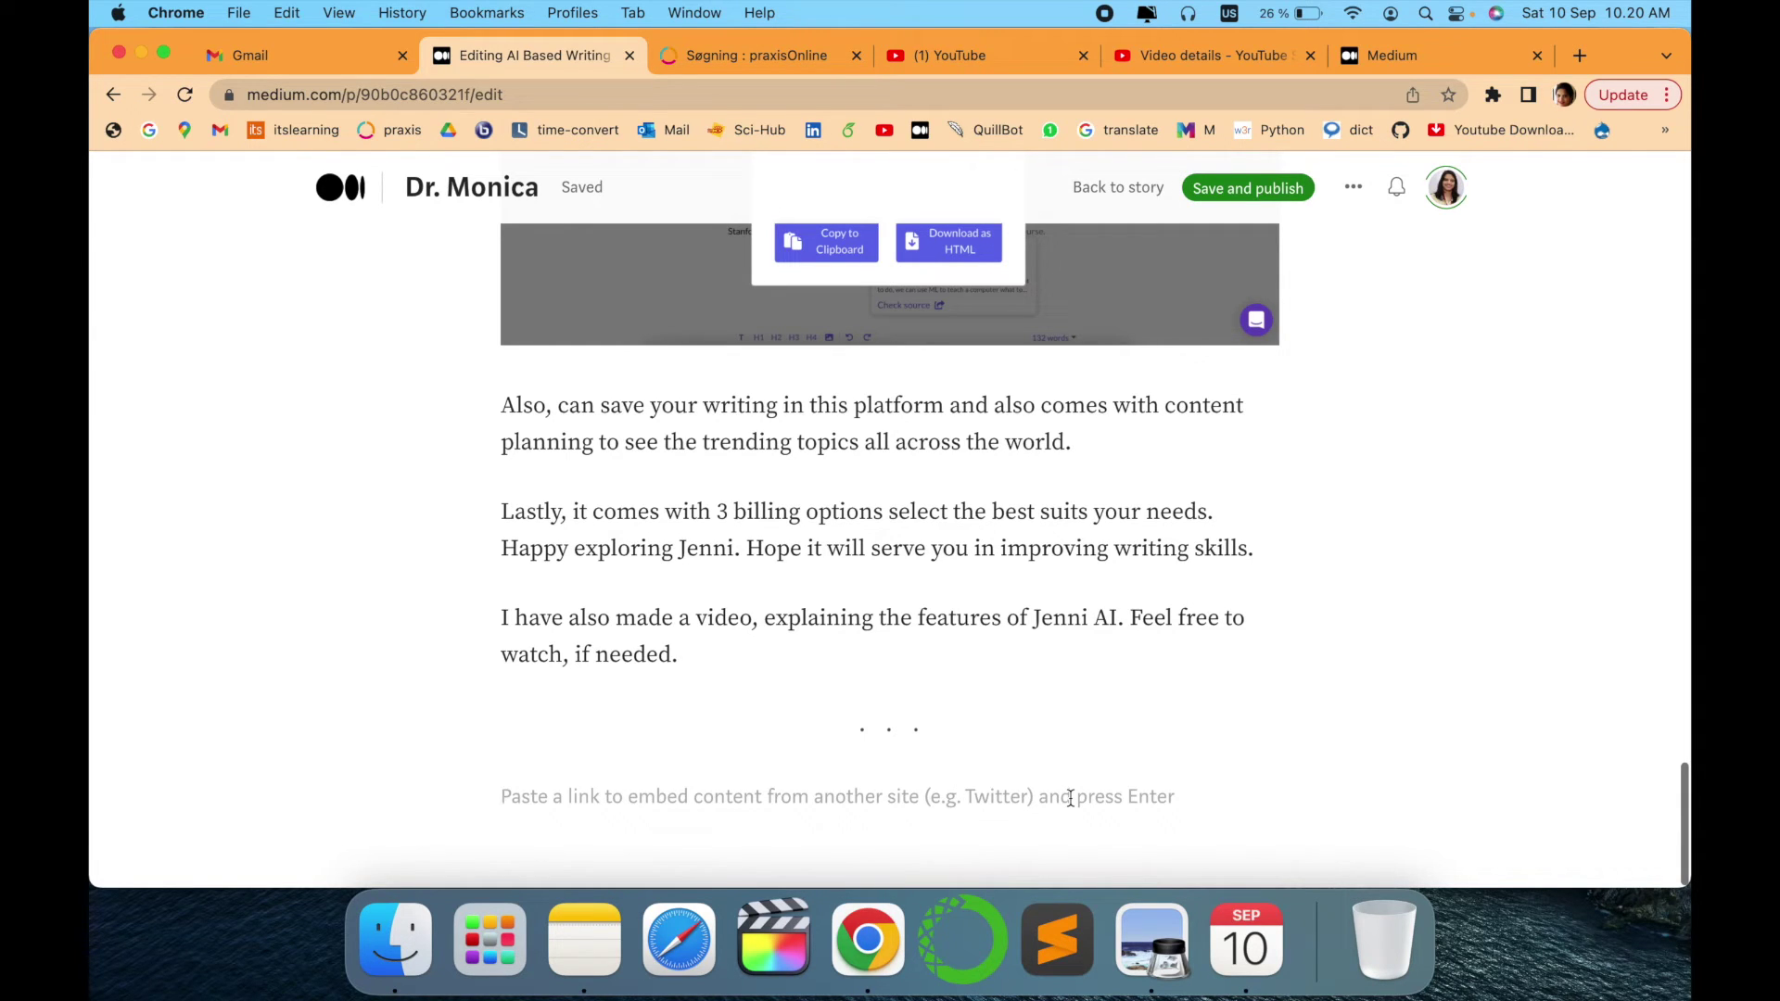
pyautogui.press('super+v')
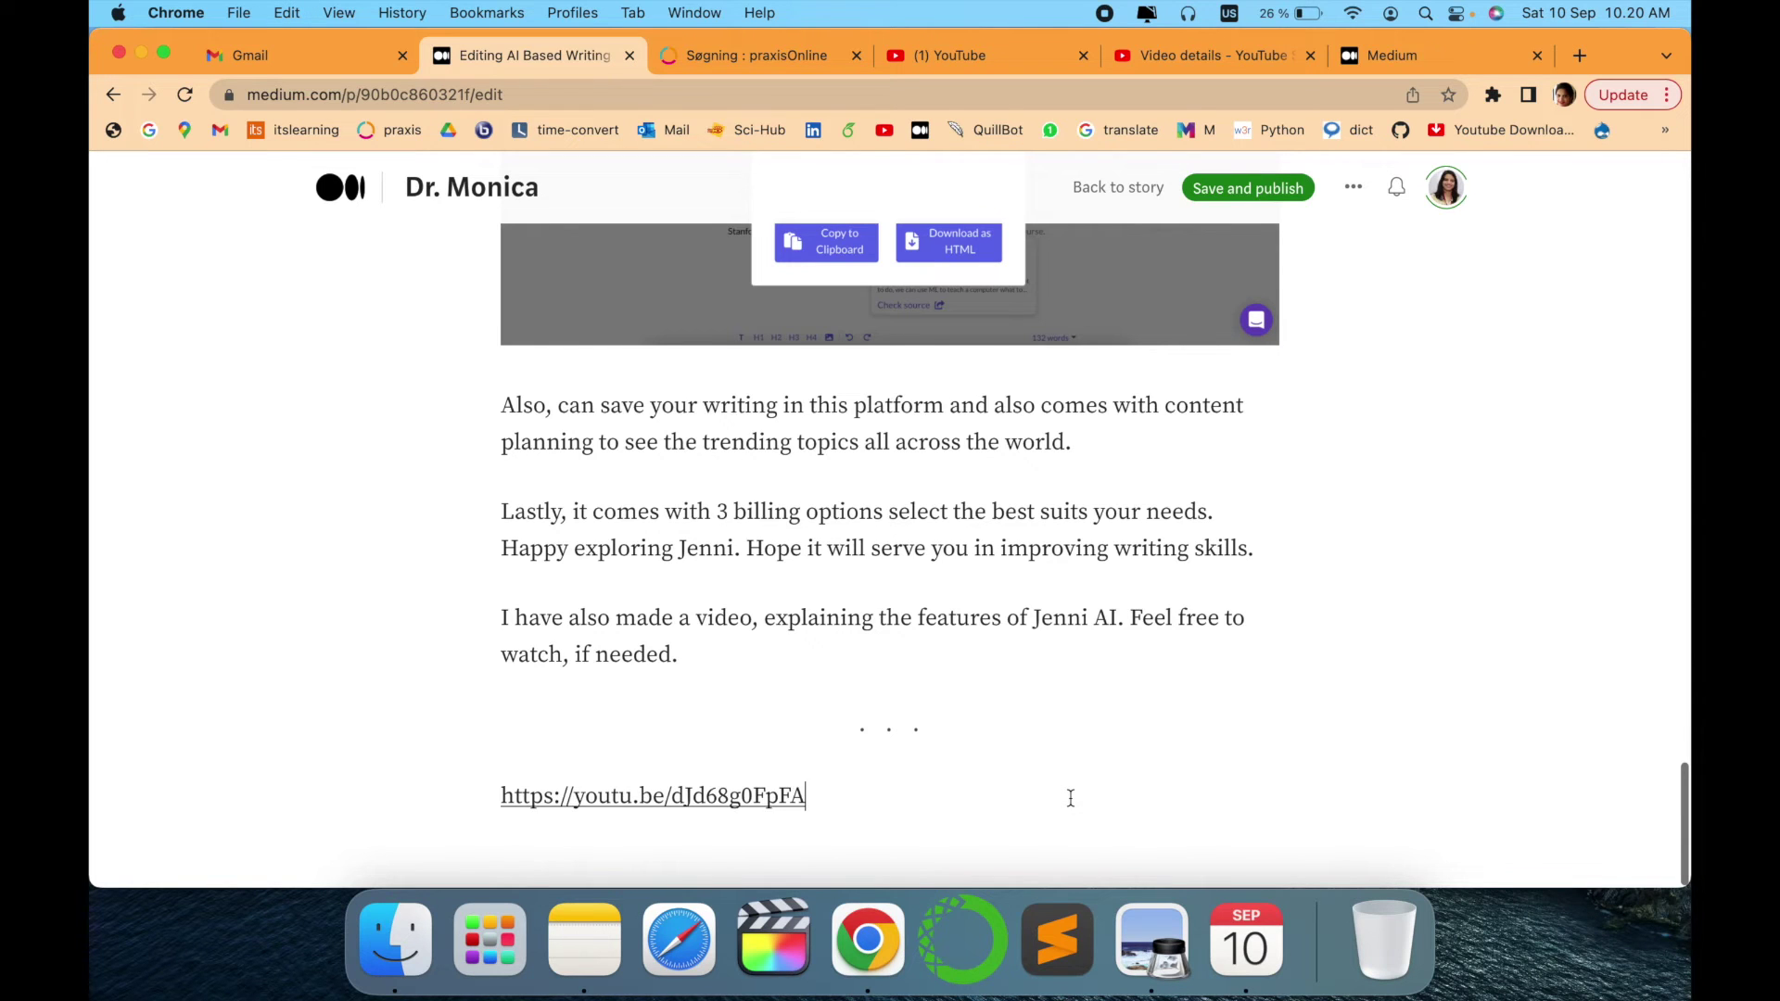
pyautogui.press('Return')
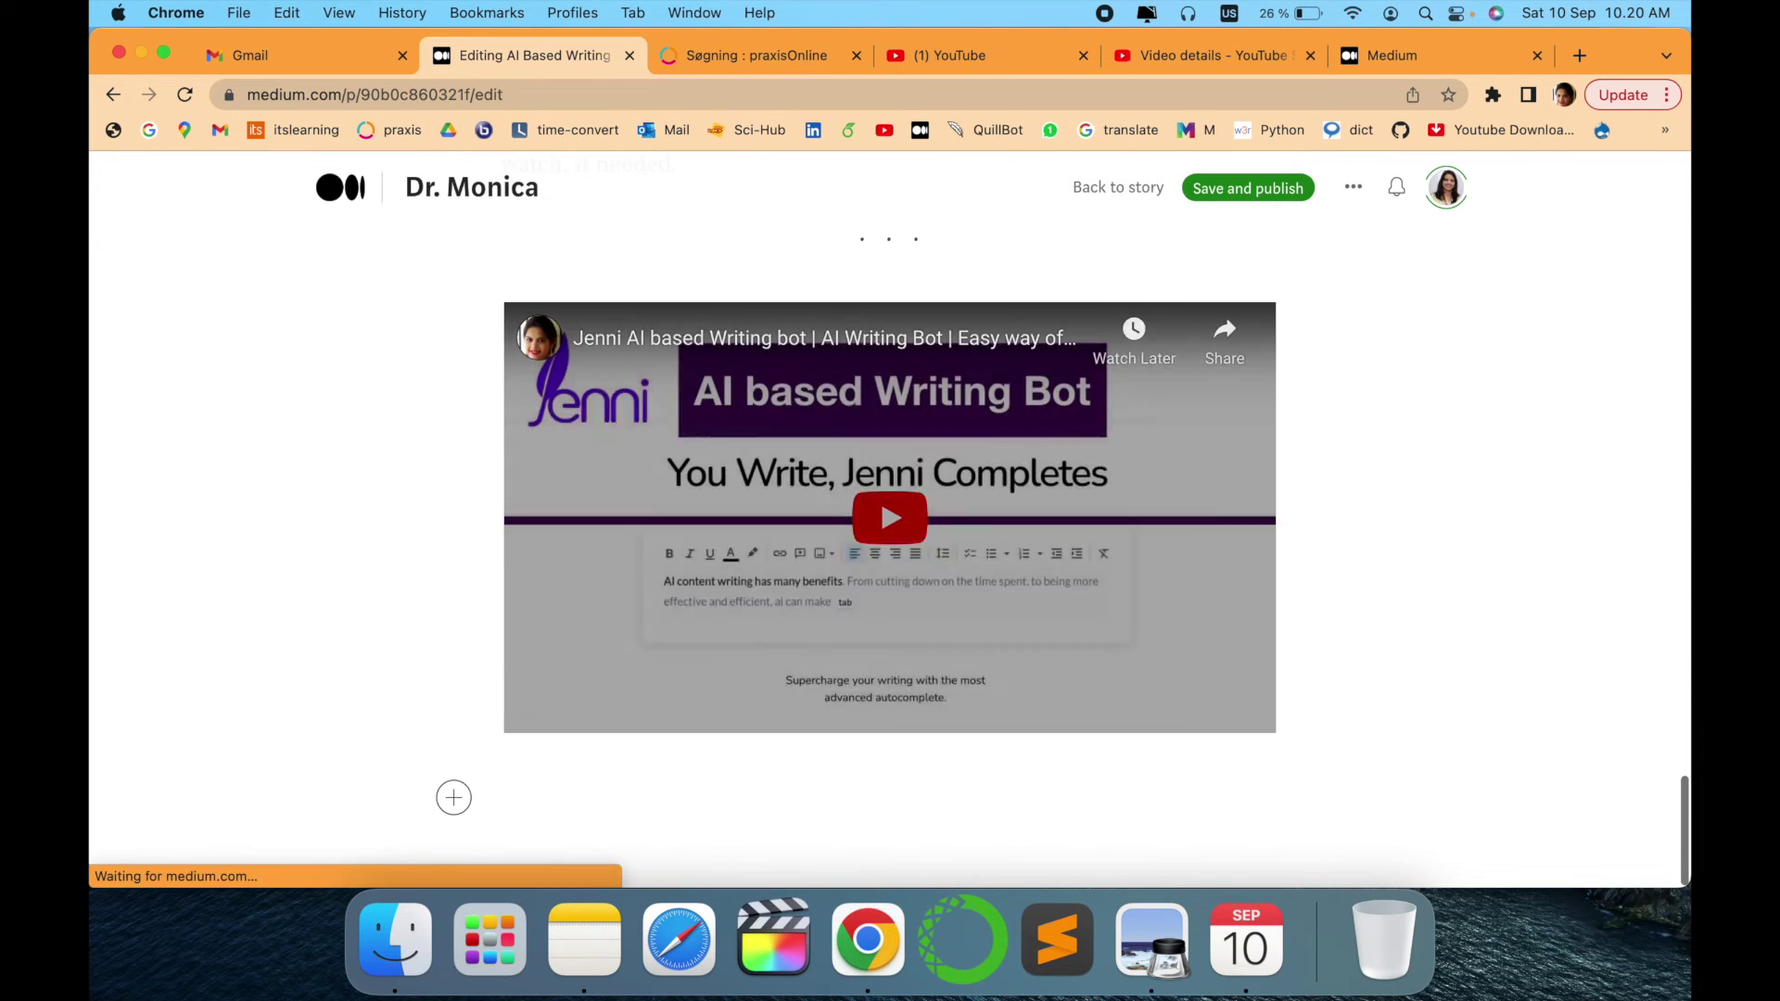
pyautogui.scroll(2, 1135, 651)
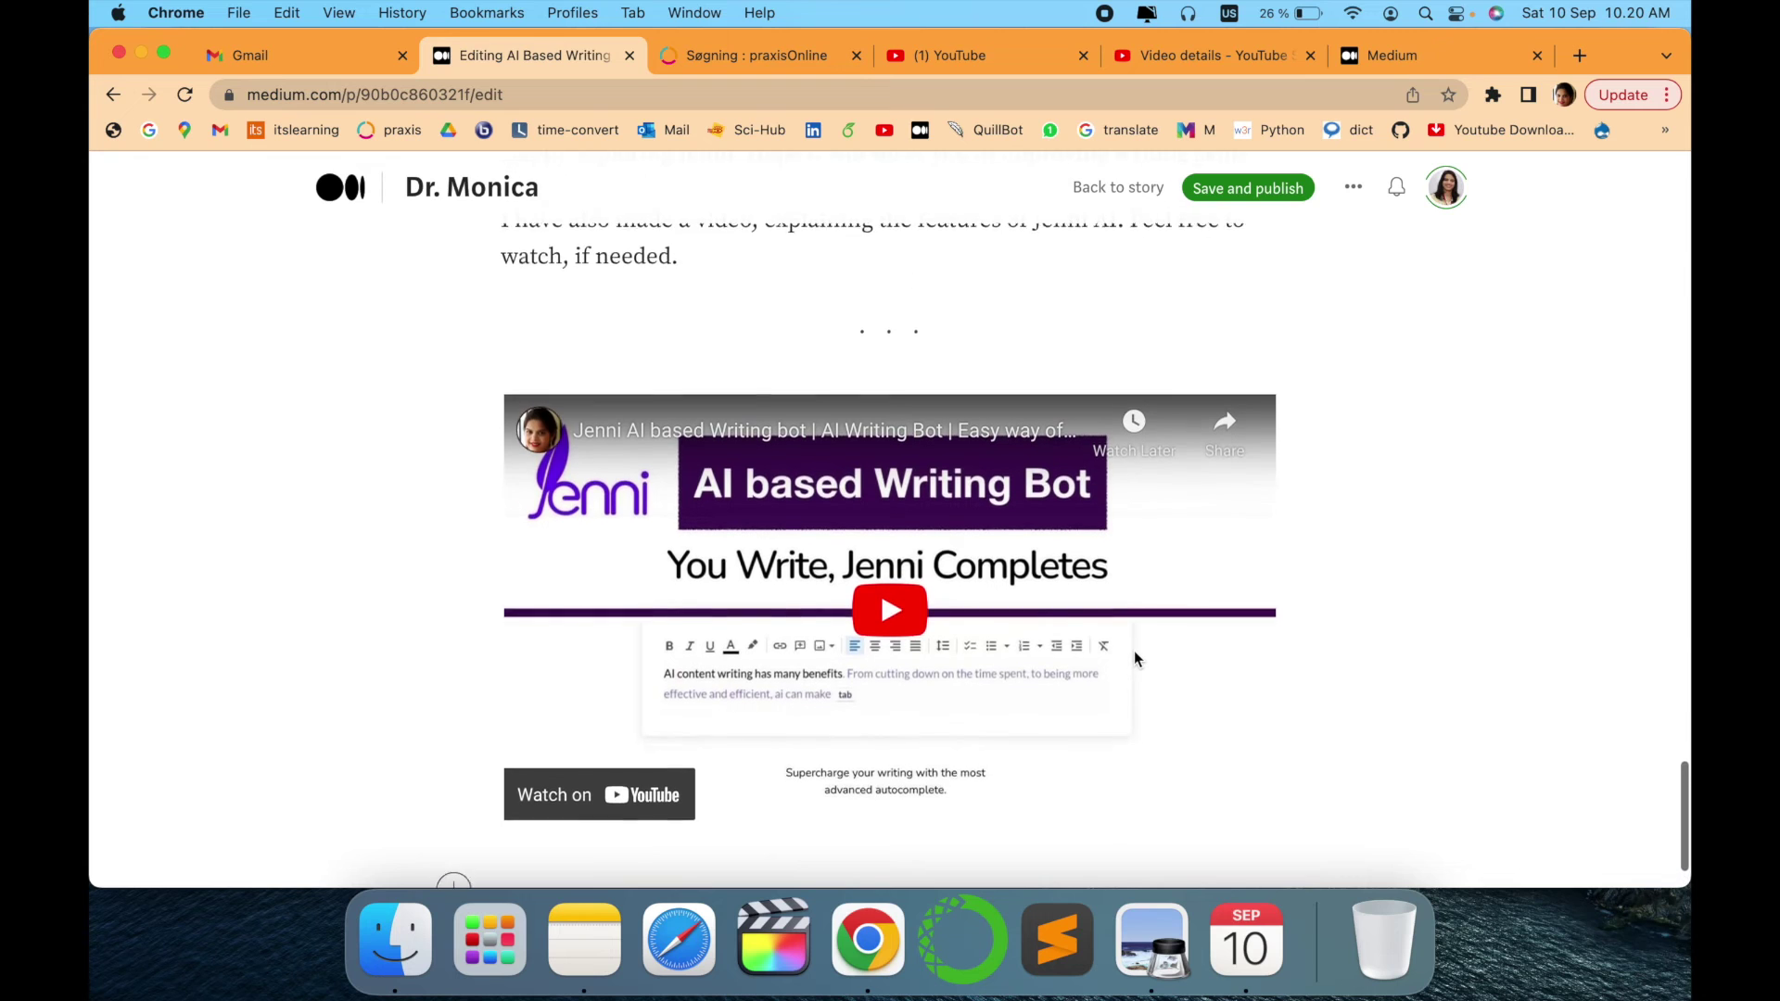
pyautogui.scroll(-2, 1134, 651)
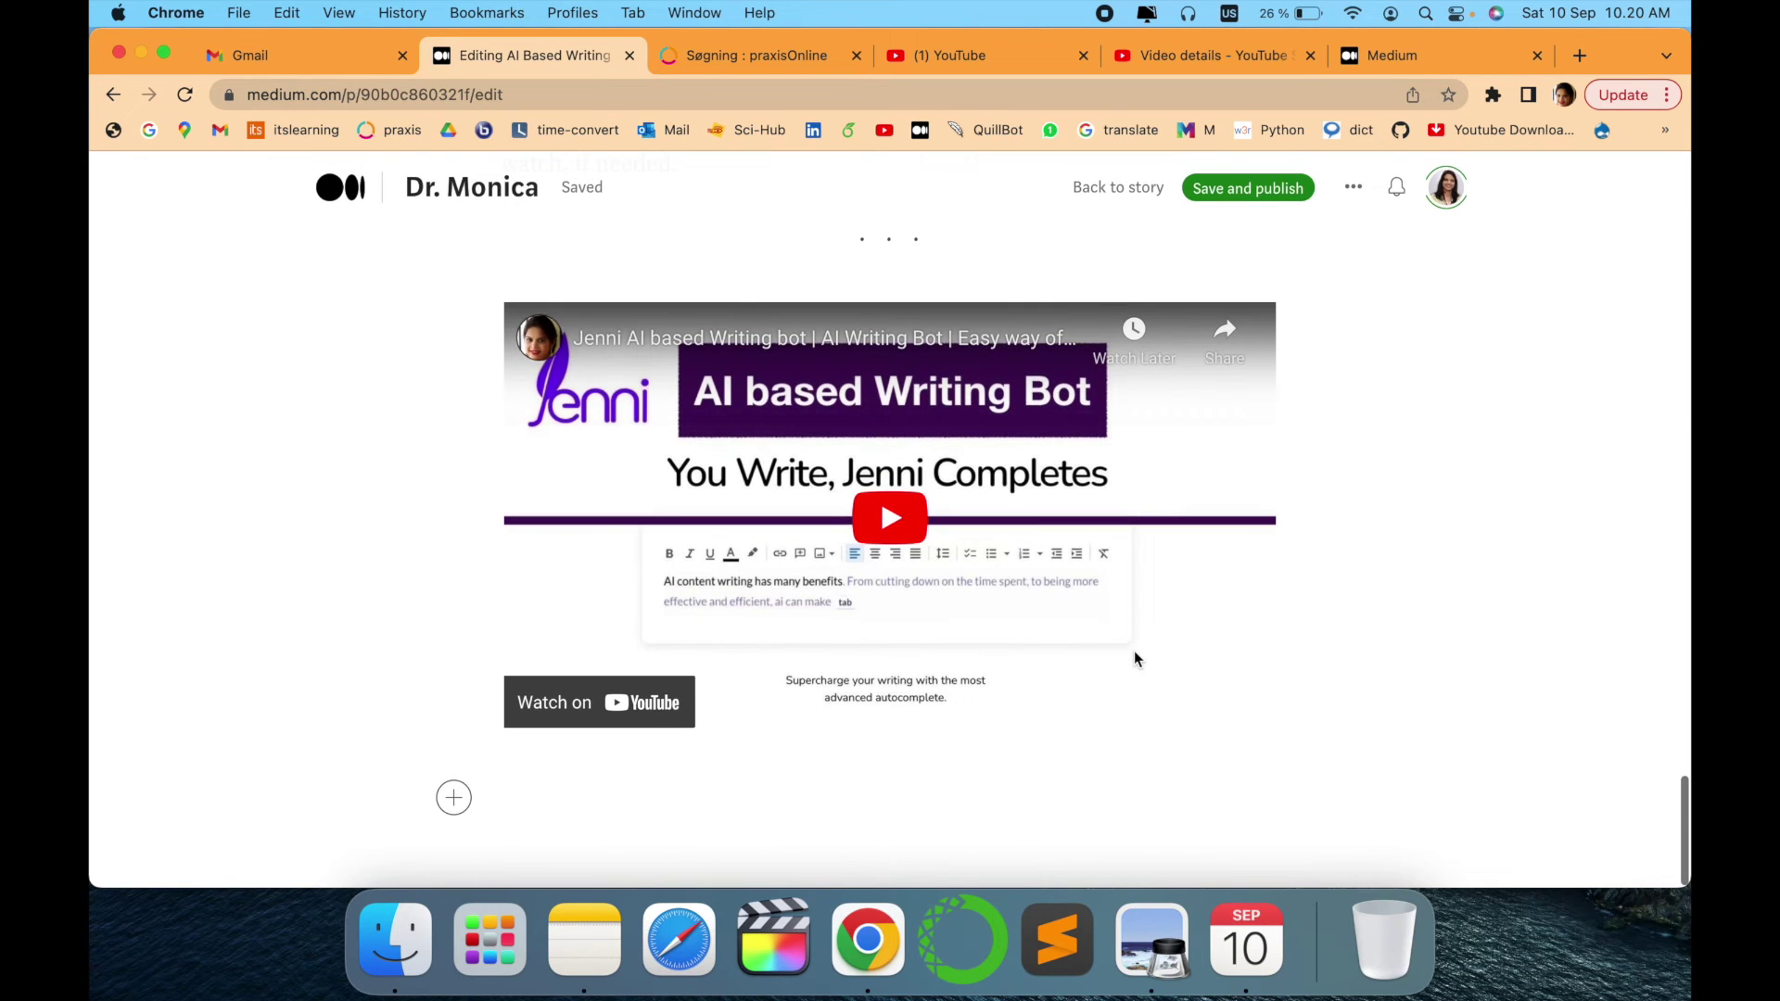
pyautogui.scroll(2, 1132, 651)
pyautogui.scroll(-2, 1134, 650)
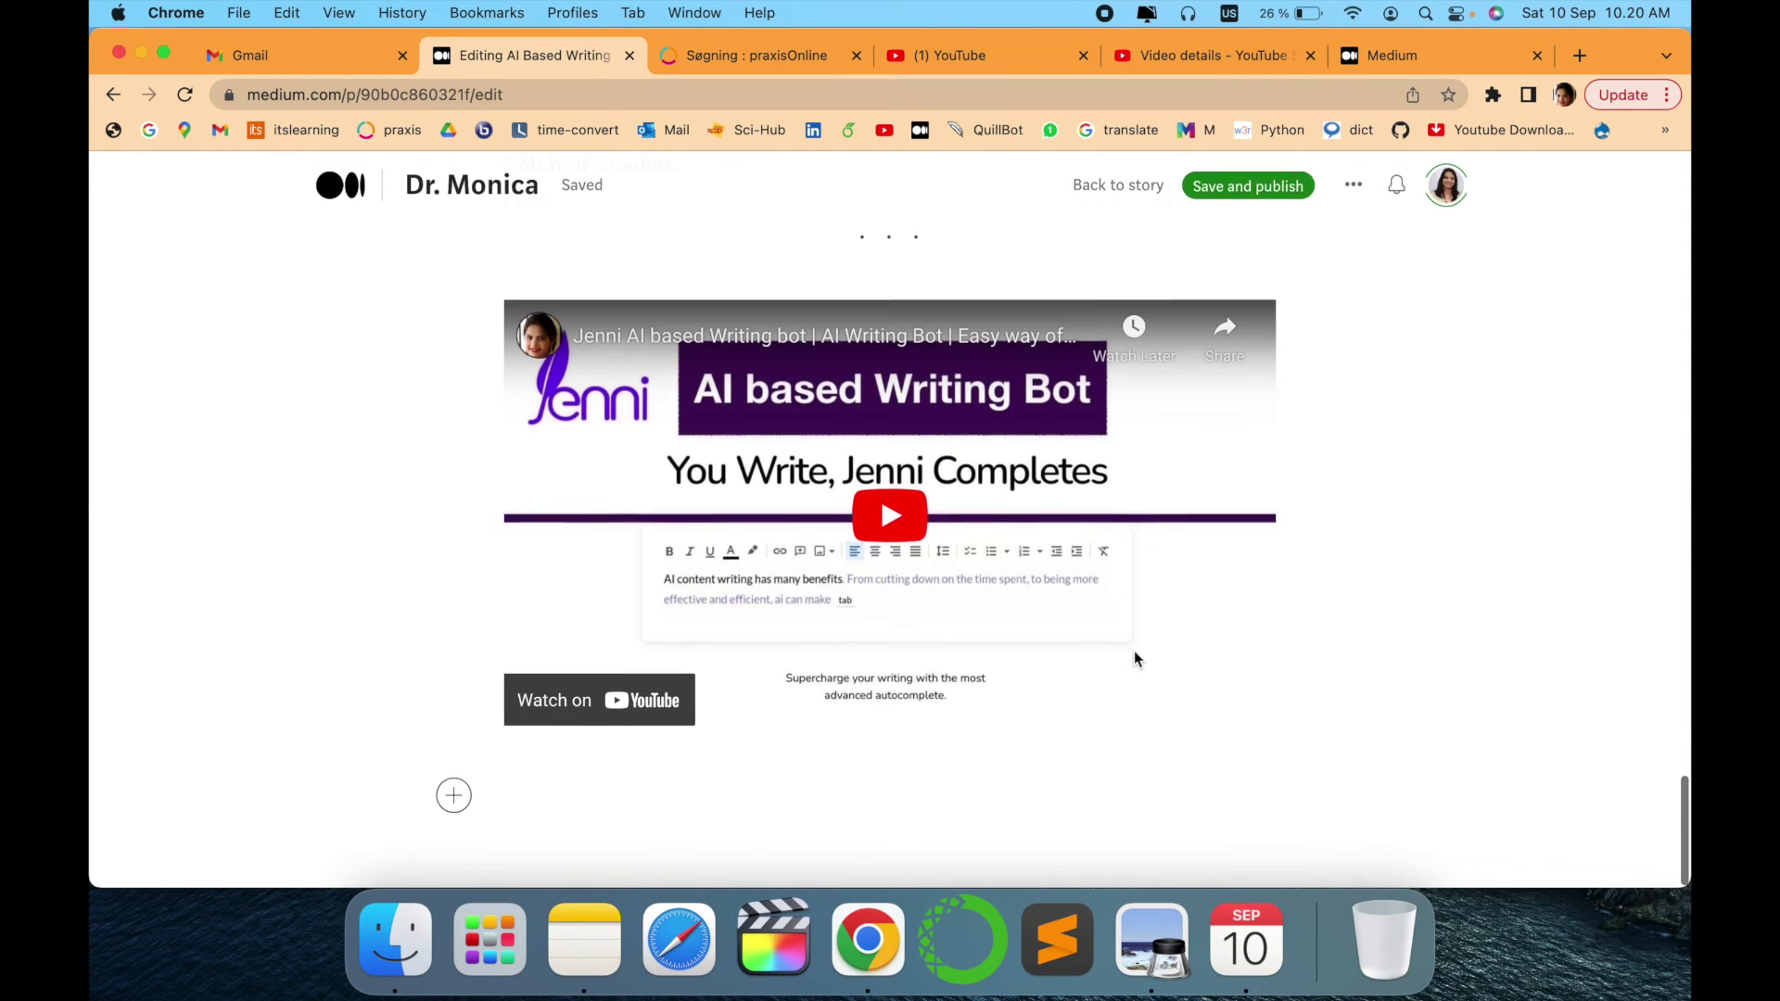
pyautogui.click(1196, 53)
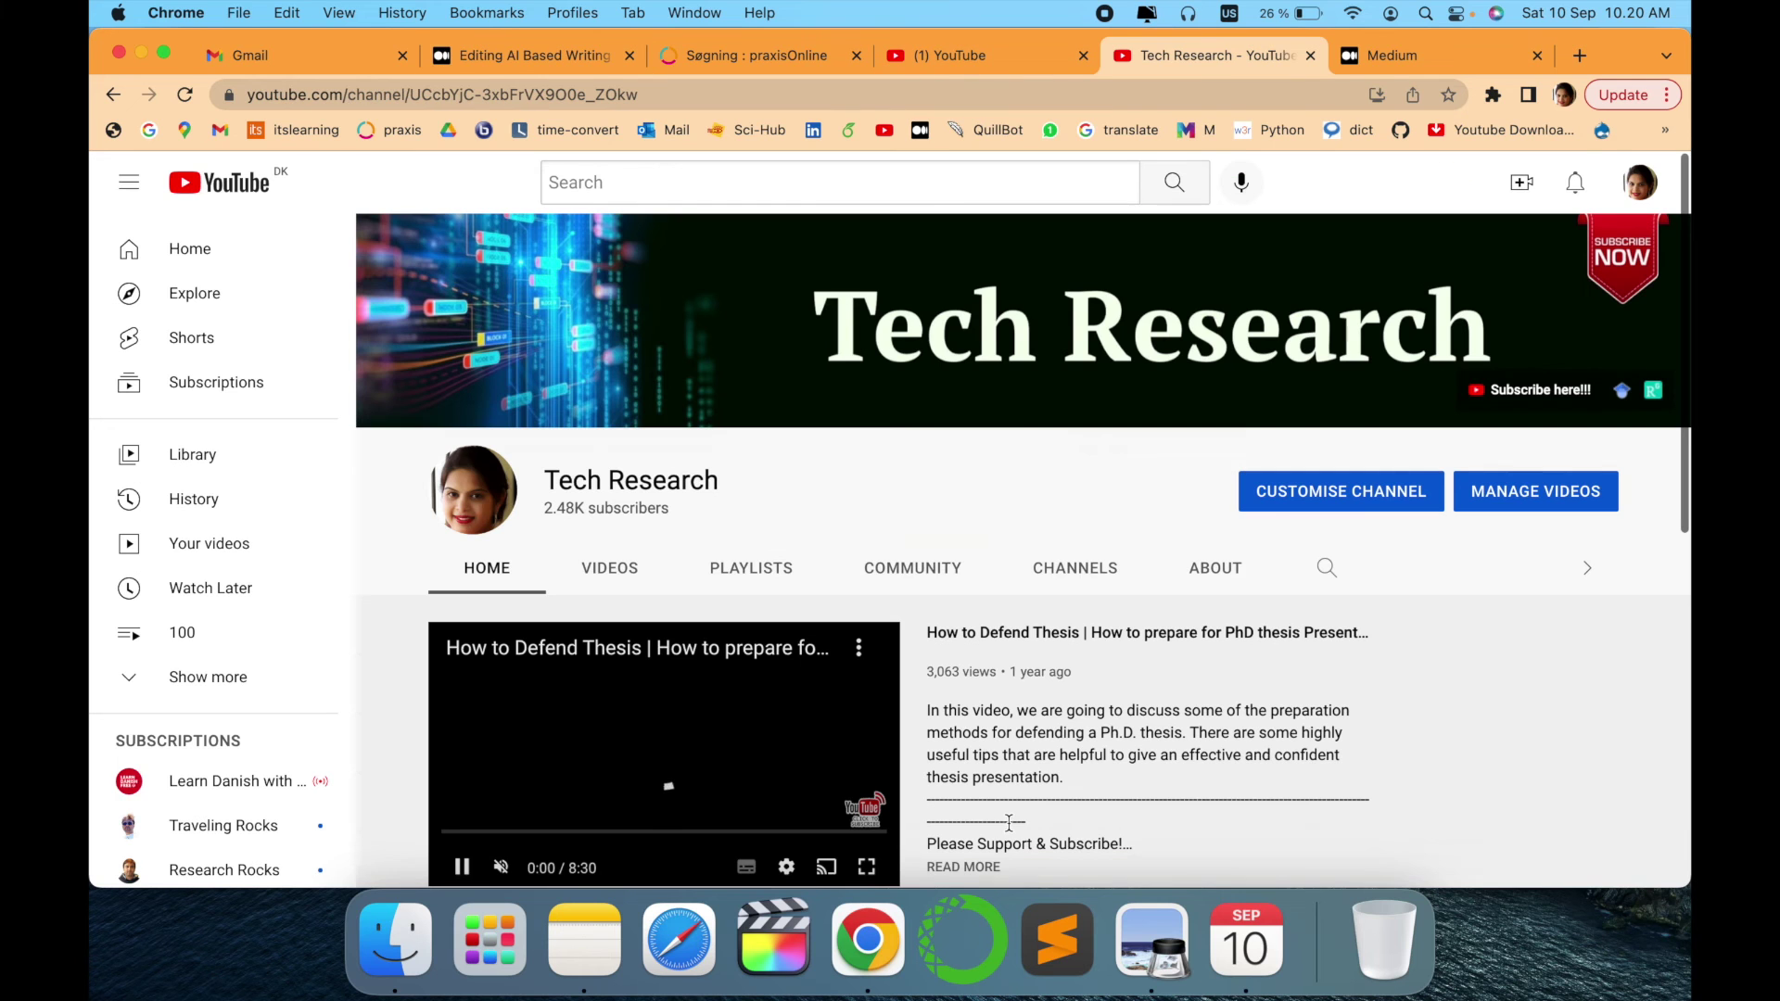